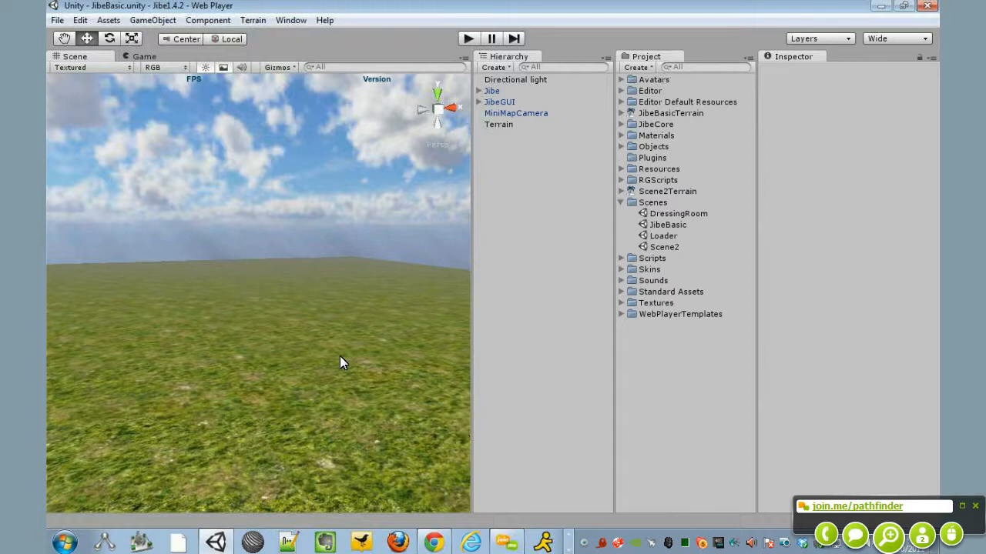
Step: Open the Loader scene and bring up the Jibe Welcome configuration window
{"action": "right_click_drag", "start_coordinate": [275, 359], "coordinate": [389, 318]}
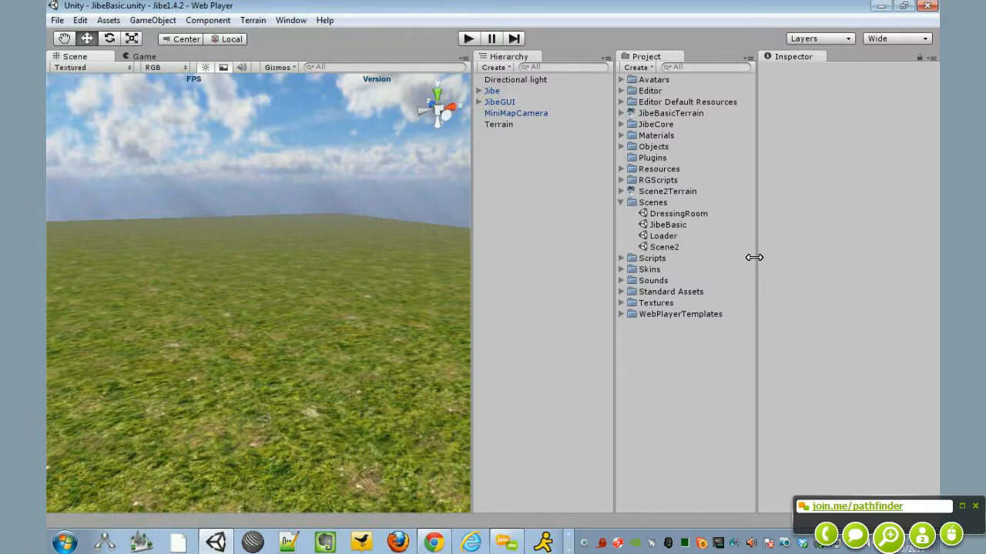
{"action": "double_click", "coordinate": [659, 236]}
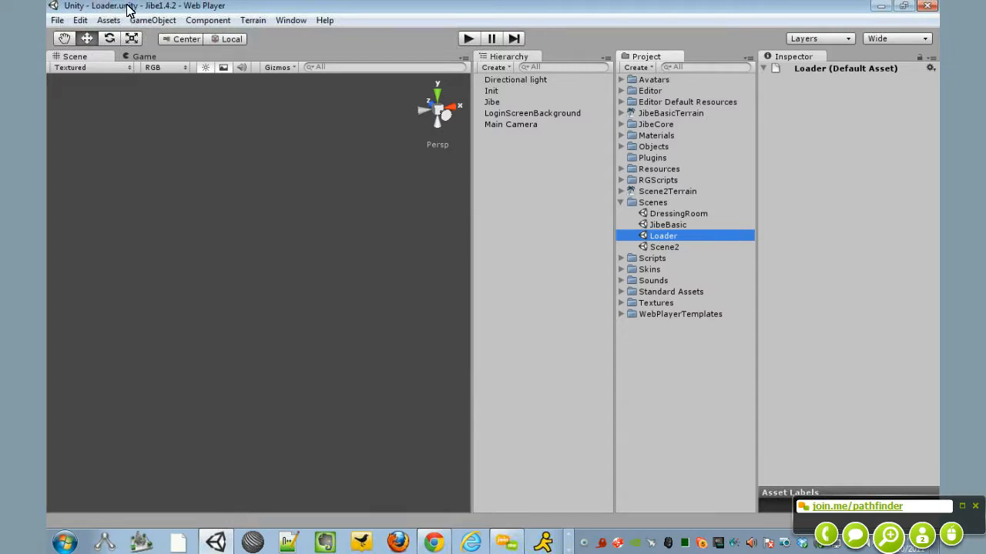
{"action": "left_click", "coordinate": [290, 21]}
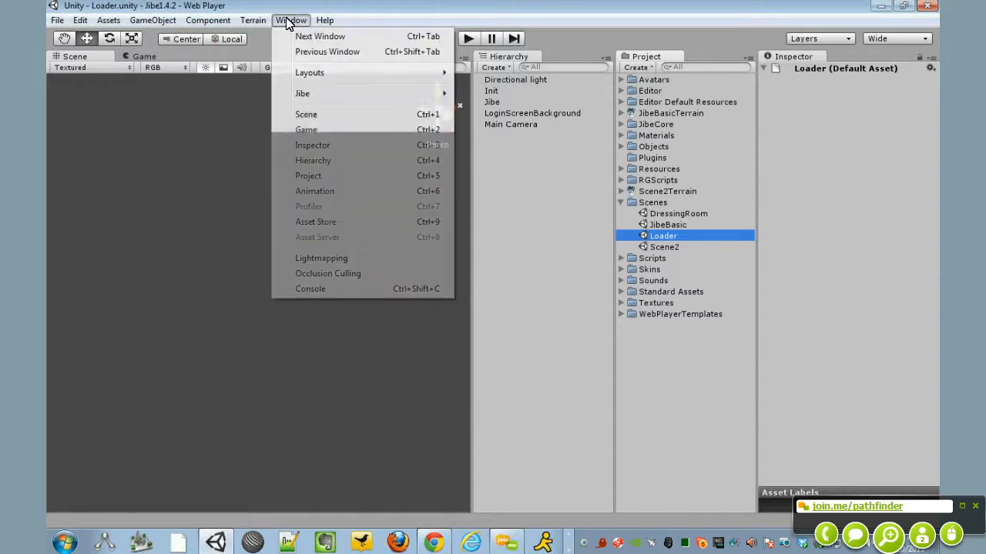
{"action": "mouse_move", "coordinate": [315, 97]}
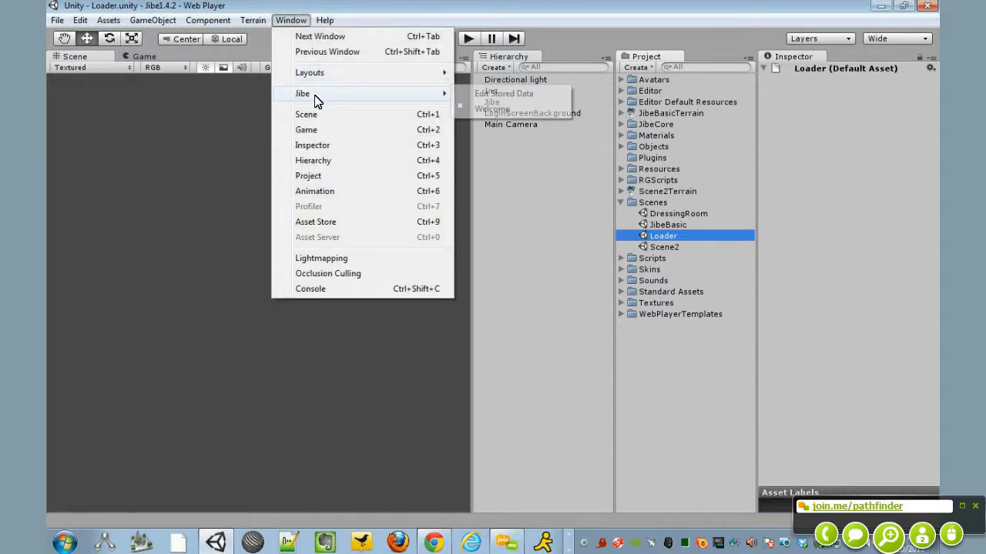
{"action": "left_click", "coordinate": [502, 113]}
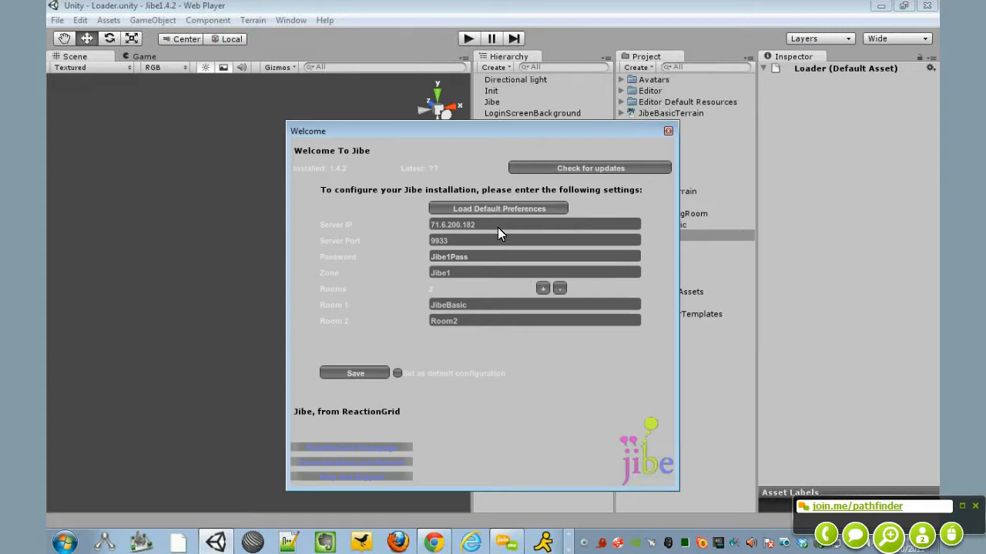
Step: Enter 99.999.99. as the Server IP in the Jibe settings, and clear the field
{"action": "left_click_drag", "start_coordinate": [478, 222], "coordinate": [431, 226]}
{"action": "type", "text": "99.999.99."}
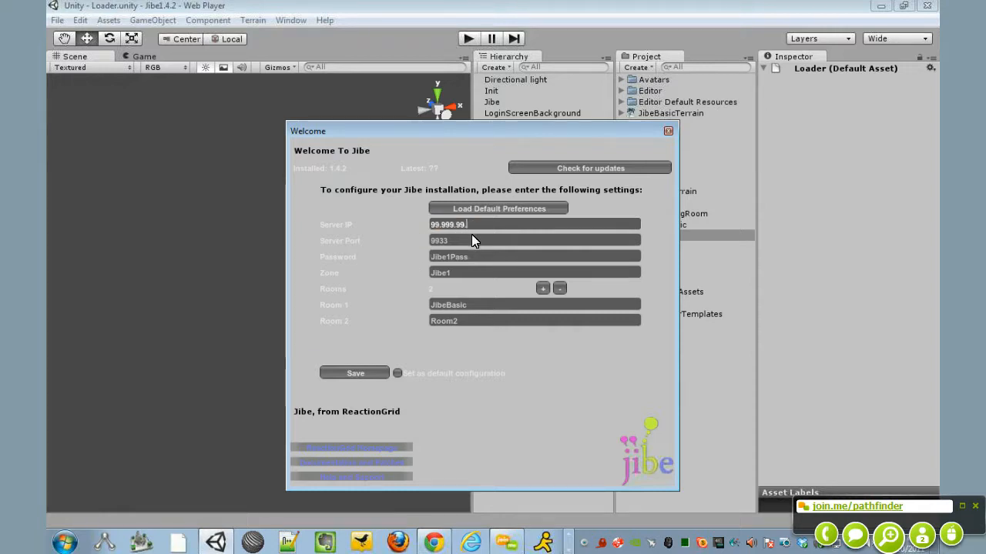
{"action": "left_click_drag", "start_coordinate": [473, 226], "coordinate": [373, 224]}
{"action": "key", "text": "BackSpace"}
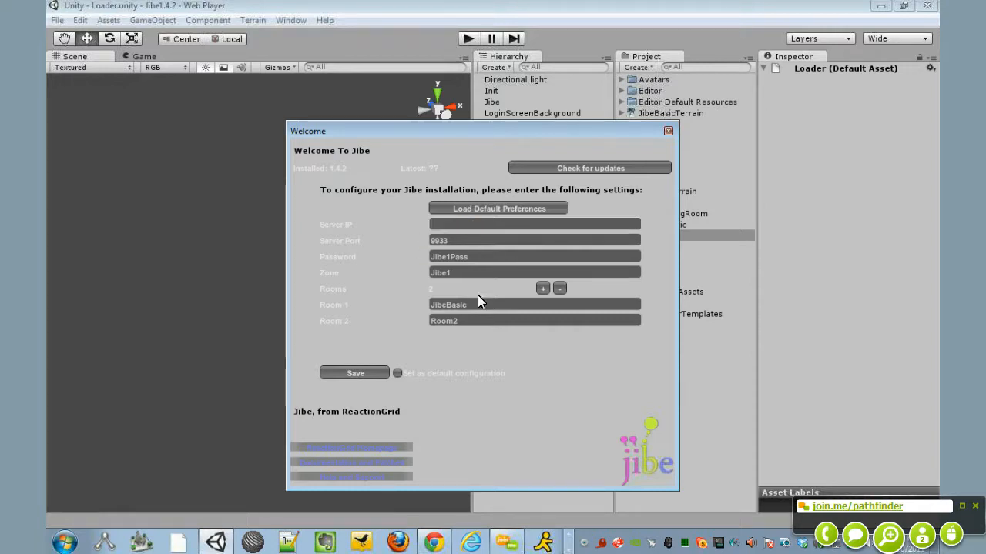
Step: Save the Jibe settings, mark them with Set as default configuration, and close the Welcome window
{"action": "left_click", "coordinate": [358, 370]}
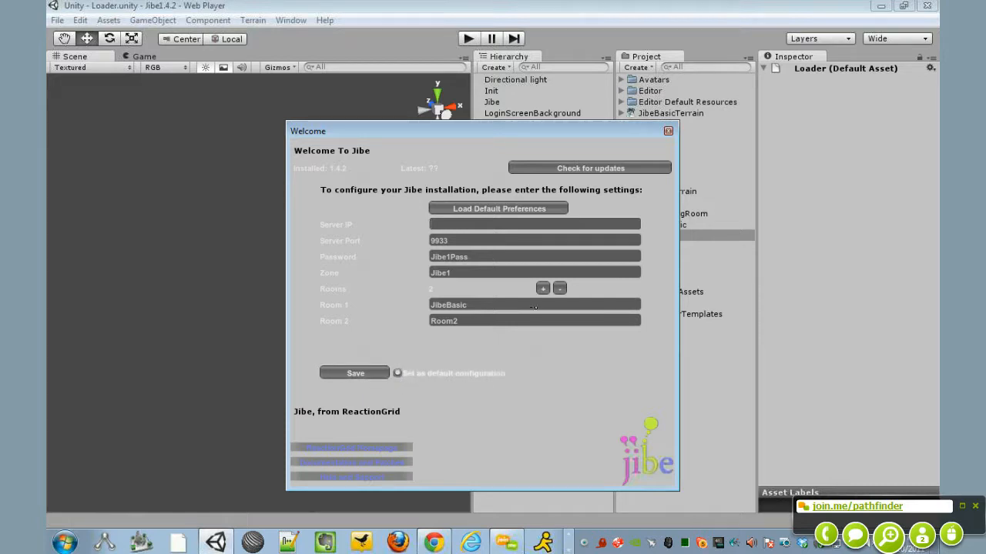
{"action": "left_click", "coordinate": [396, 374]}
{"action": "left_click", "coordinate": [669, 132]}
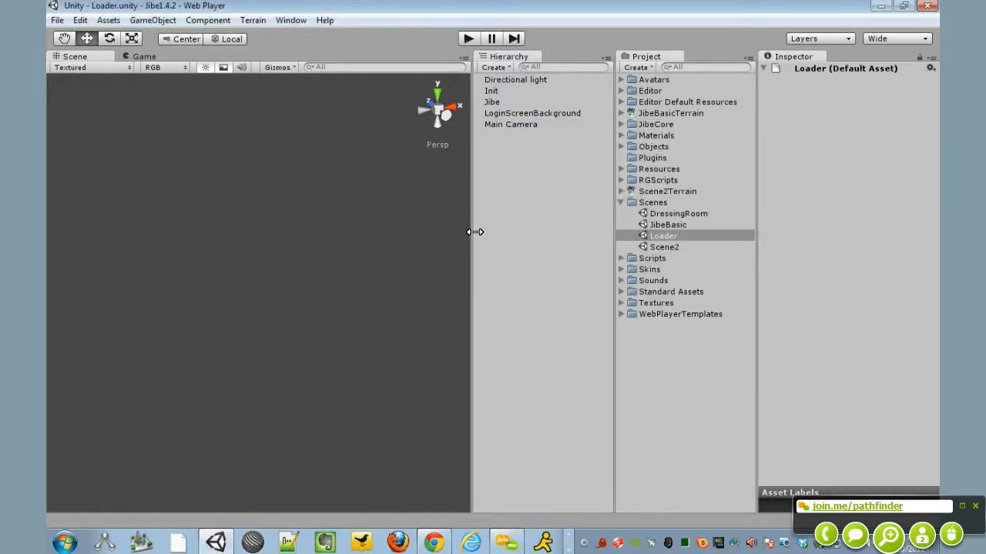
Step: Narrow the Scene view and open the JibeBasic scene
{"action": "left_click_drag", "start_coordinate": [475, 232], "coordinate": [394, 231]}
{"action": "double_click", "coordinate": [669, 225]}
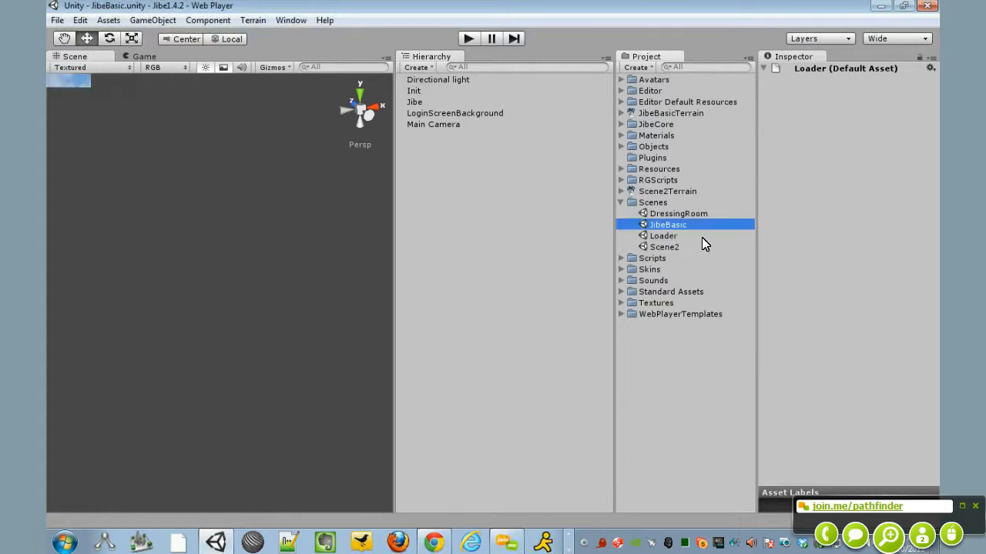
{"action": "left_click_drag", "start_coordinate": [250, 318], "coordinate": [302, 282], "text": "alt"}
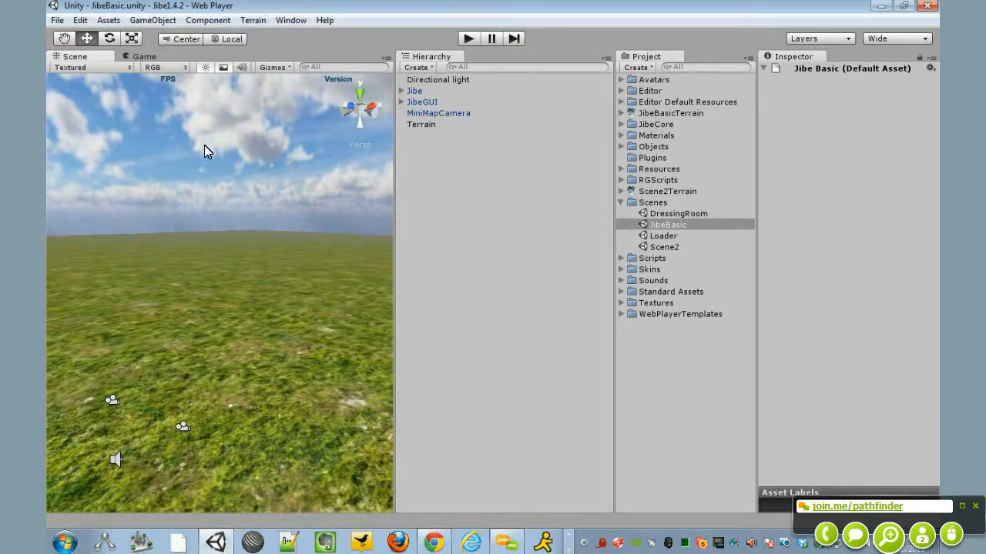
Step: Build the project for Web Player into the Desktop folder "Jibe world ready to publish"
{"action": "left_click", "coordinate": [57, 20]}
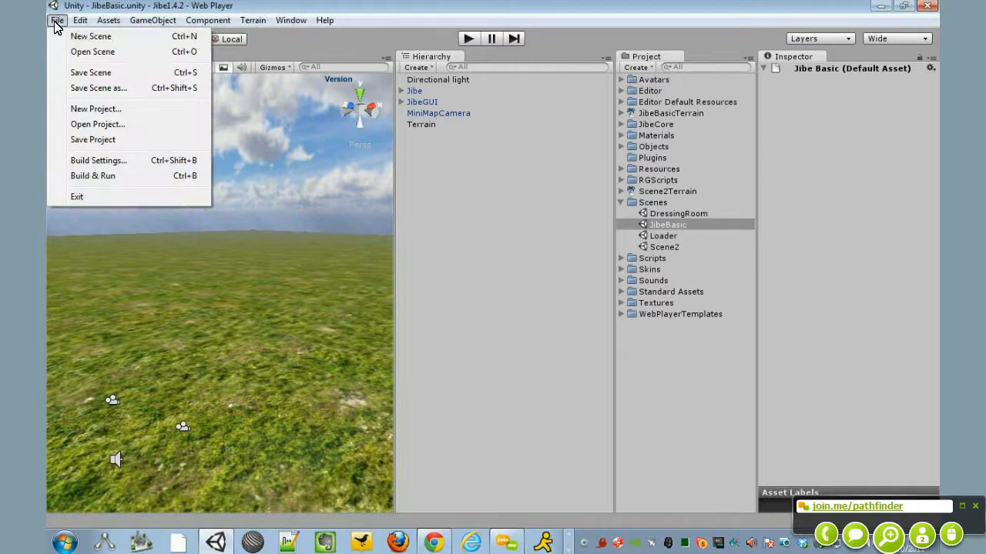
{"action": "left_click", "coordinate": [91, 161]}
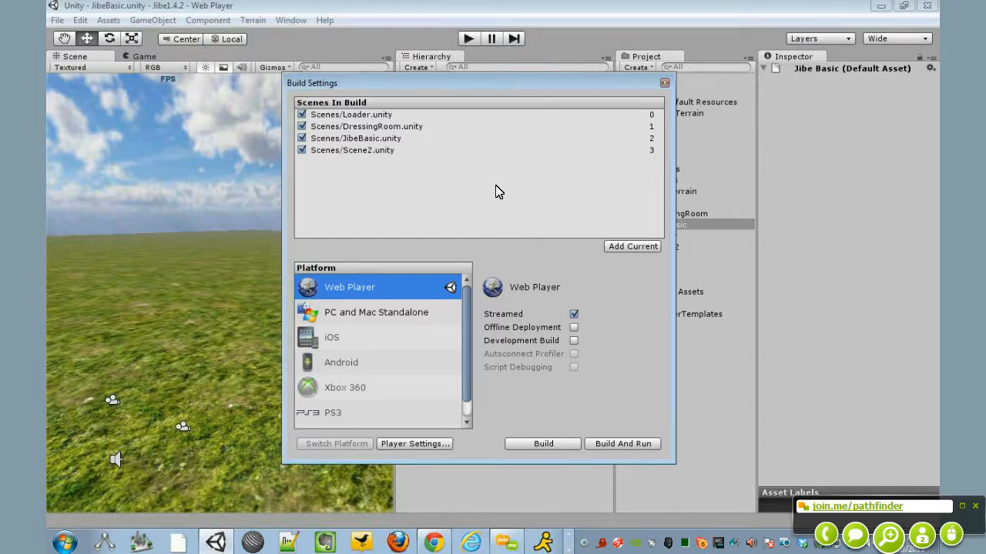
{"action": "left_click", "coordinate": [539, 445]}
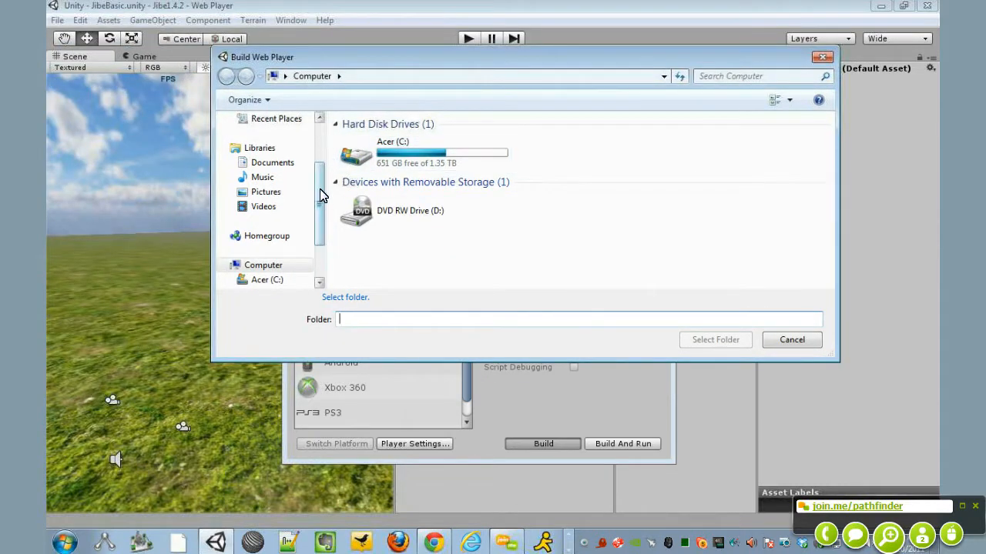
{"action": "left_click_drag", "start_coordinate": [317, 192], "coordinate": [329, 148]}
{"action": "left_click", "coordinate": [279, 156]}
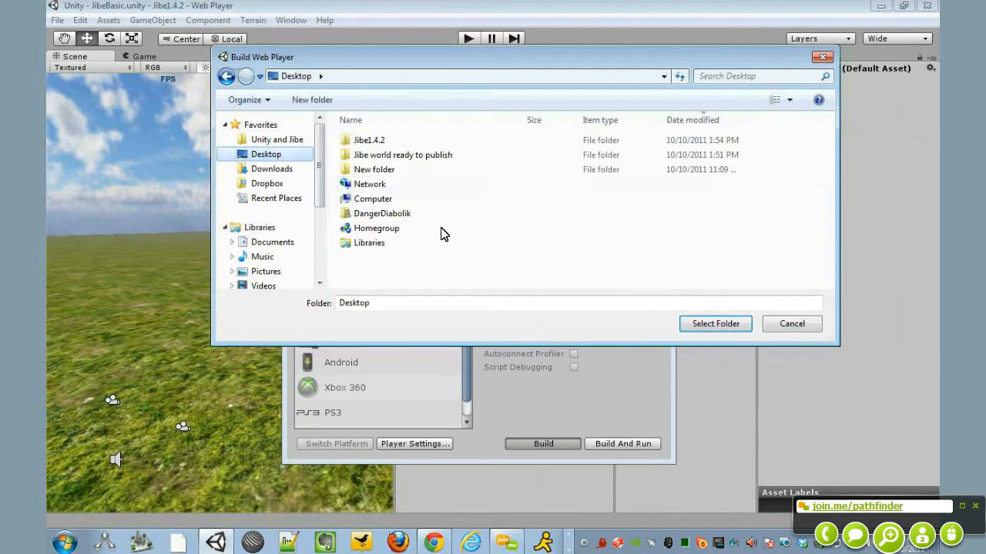
{"action": "left_click", "coordinate": [418, 155]}
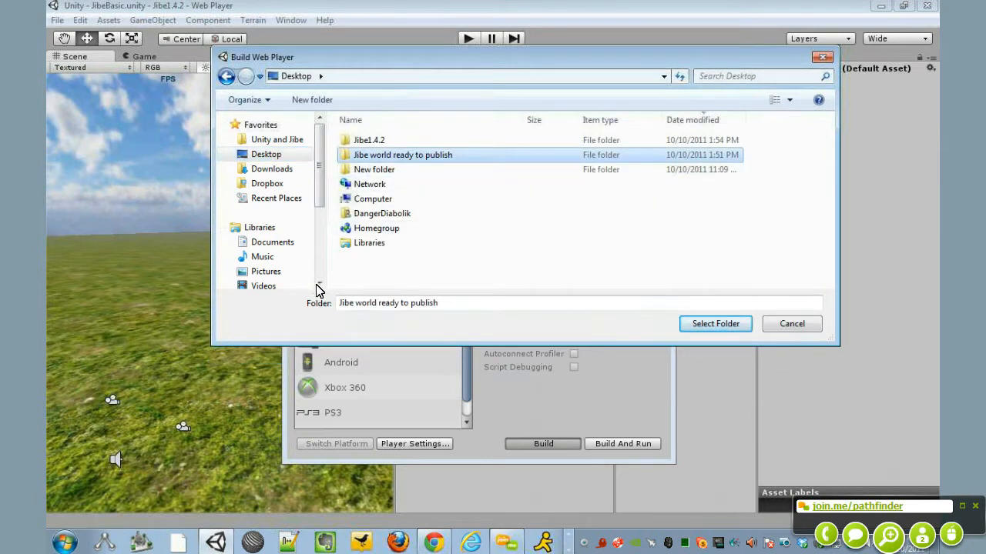
{"action": "left_click", "coordinate": [715, 323]}
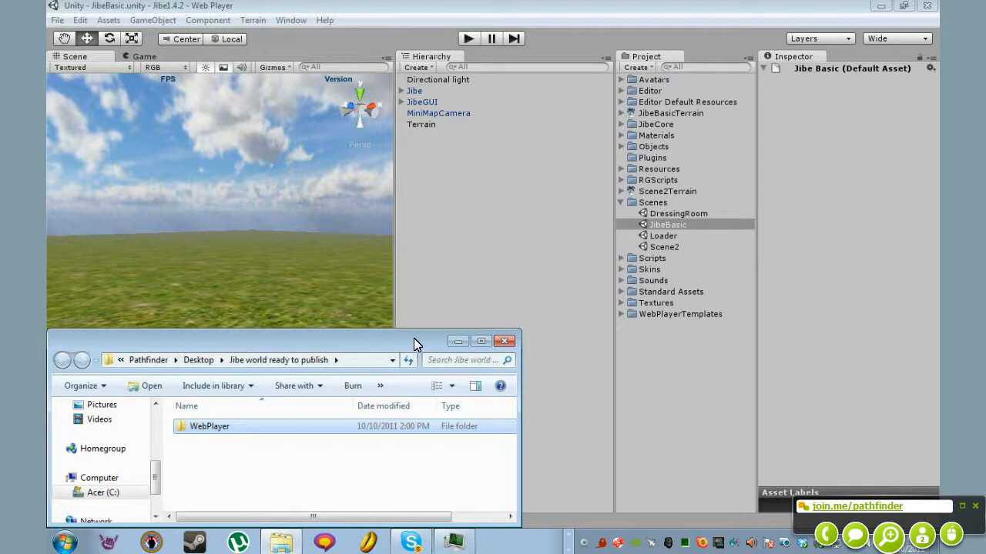
Step: Close Unity and open the WebPlayer folder inside "Jibe world ready to publish"
{"action": "left_click_drag", "start_coordinate": [419, 336], "coordinate": [453, 287]}
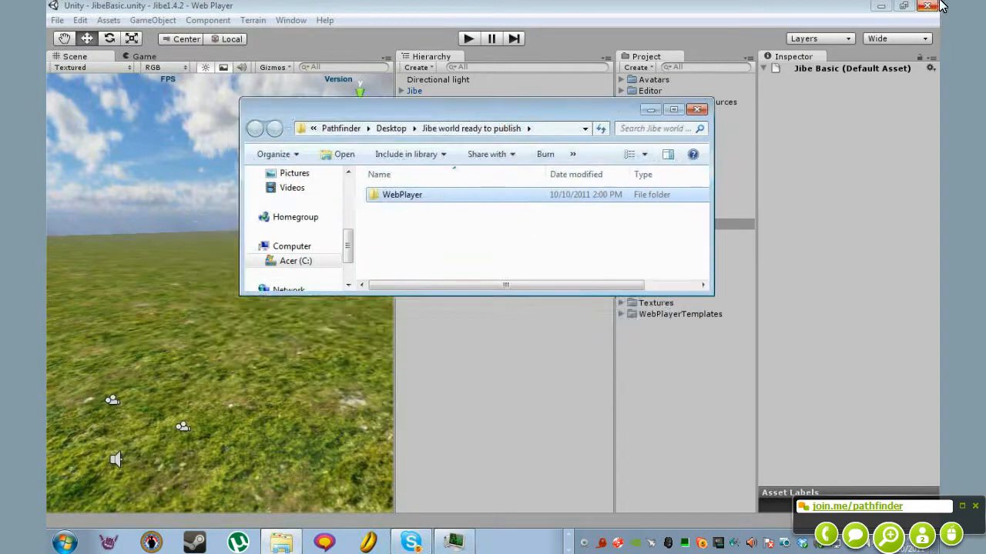
{"action": "left_click", "coordinate": [931, 6]}
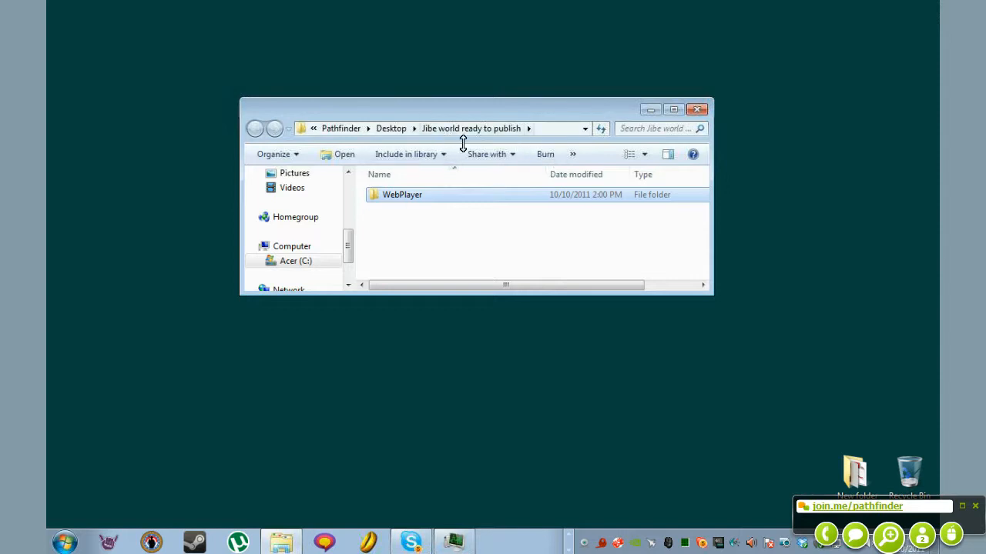
{"action": "double_click", "coordinate": [403, 200]}
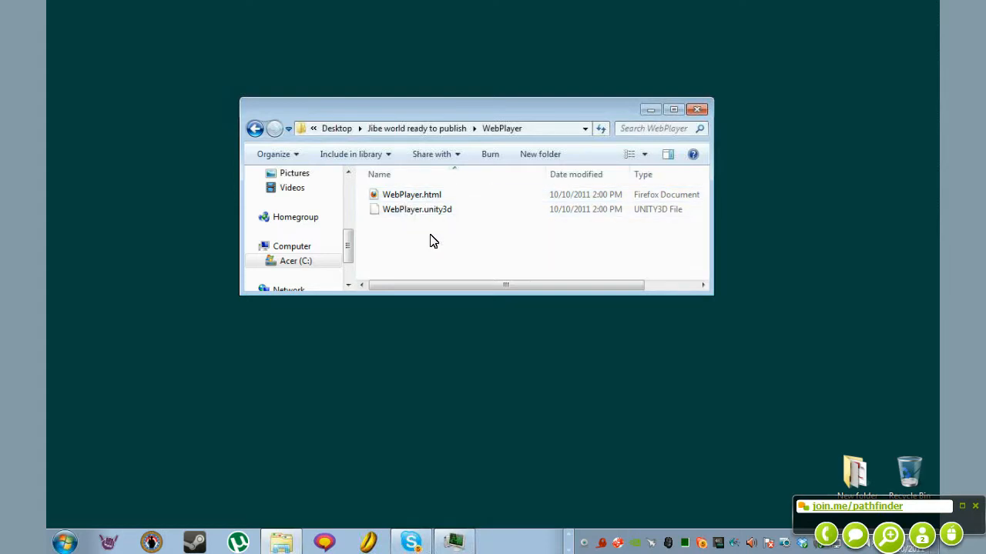
Step: Open WebPlayer.html with Chrome, select WebPlayer.unity3d in the folder, and switch to the Chrome window
{"action": "right_click", "coordinate": [414, 197]}
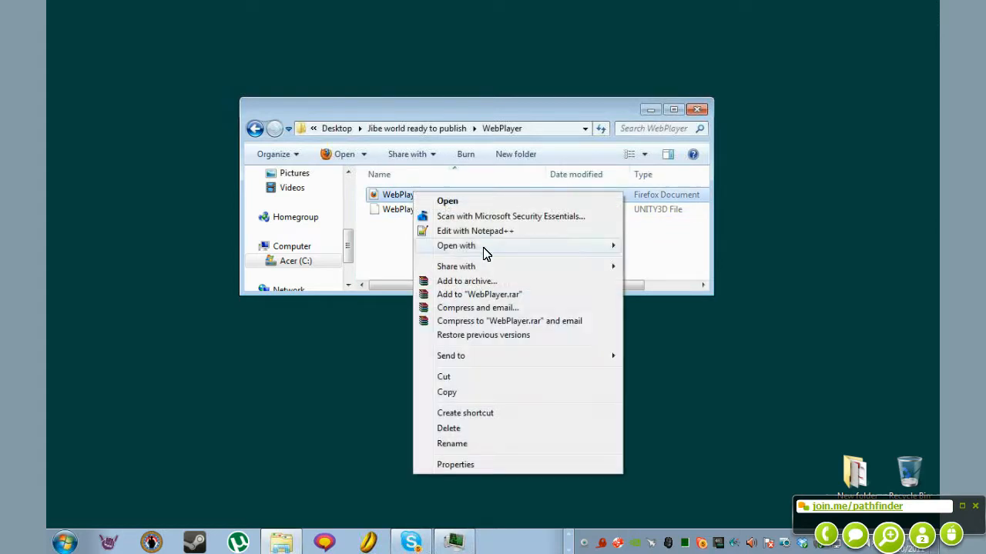
{"action": "mouse_move", "coordinate": [485, 252]}
{"action": "left_click", "coordinate": [717, 260]}
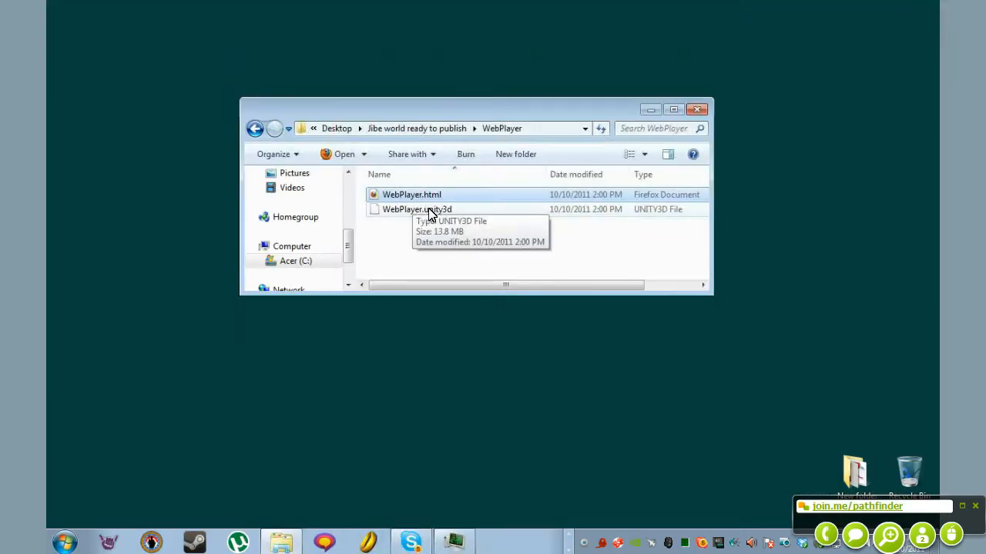
{"action": "left_click", "coordinate": [398, 215]}
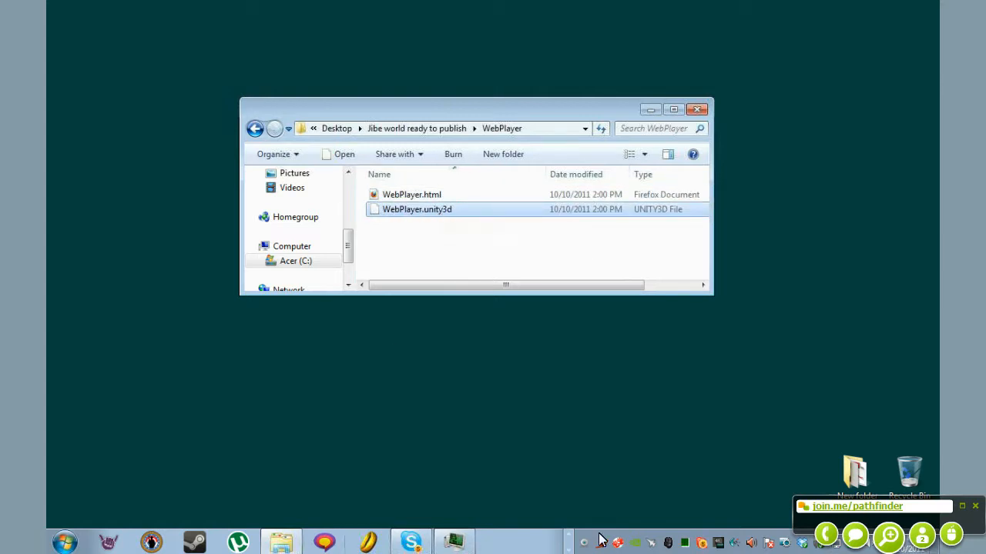
{"action": "left_click", "coordinate": [576, 541]}
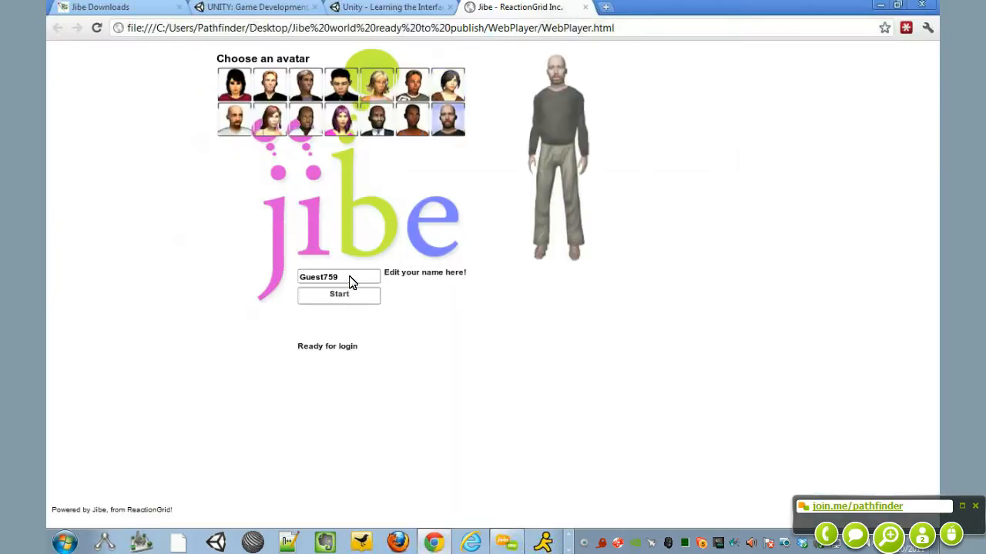
Step: Replace the guest name with the user's first name, start, and enter the Jibe world with the preselected avatar
{"action": "left_click_drag", "start_coordinate": [350, 282], "coordinate": [284, 274]}
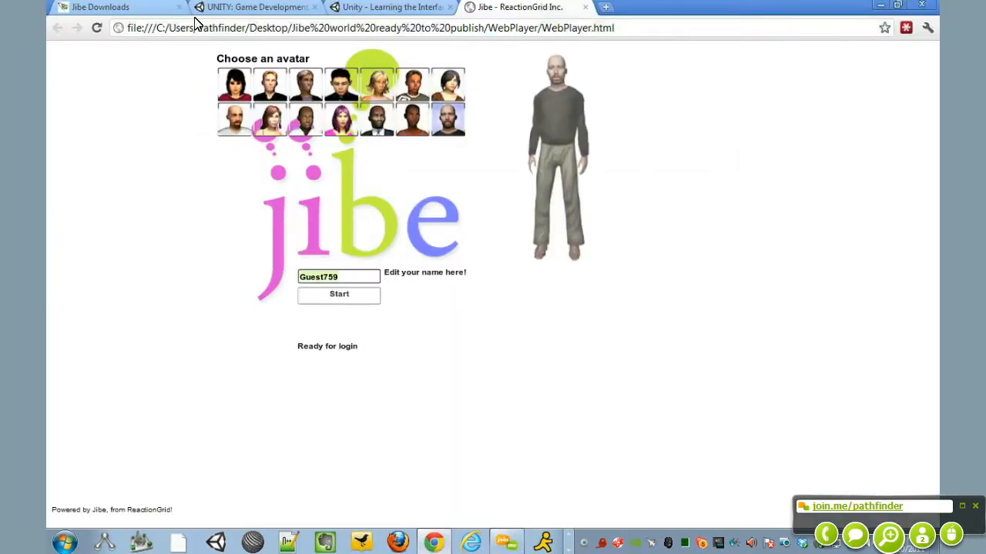
{"action": "type", "text": "John"}
{"action": "left_click", "coordinate": [336, 300]}
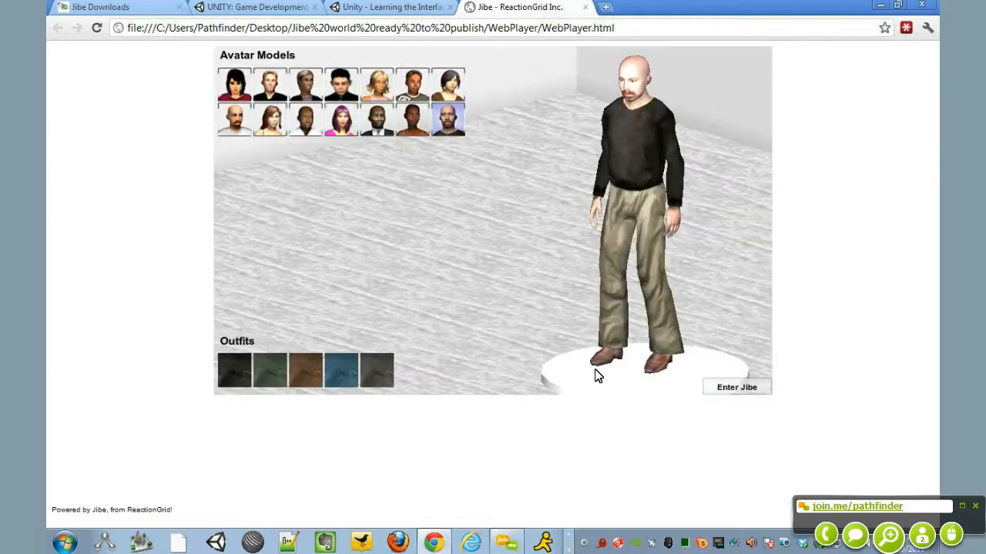
{"action": "left_click", "coordinate": [739, 387]}
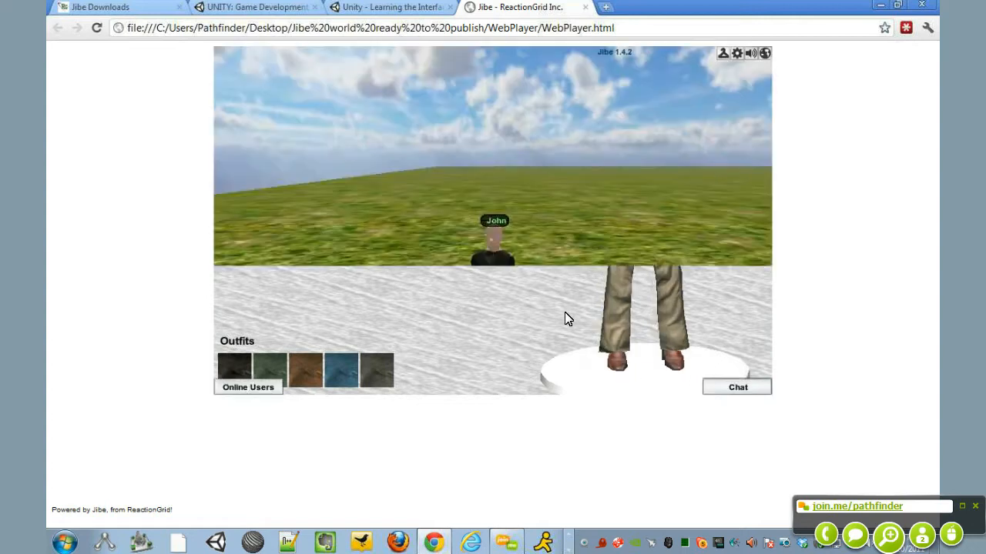
{"action": "left_click_drag", "start_coordinate": [489, 314], "coordinate": [482, 292]}
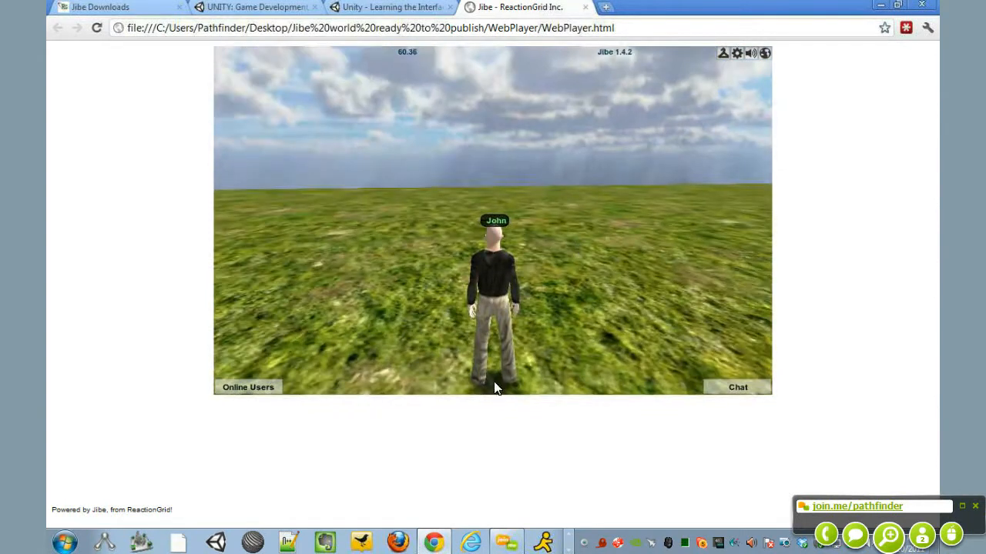